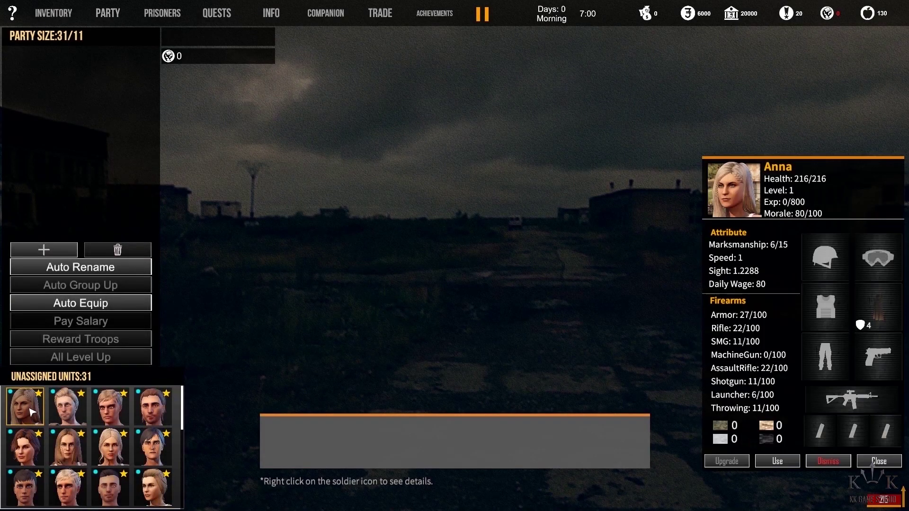
Show Volodimir's details (health 346/346, level 1), then list Unity's Squad icon assets.
{"action": "right_click", "coordinate": [70, 414]}
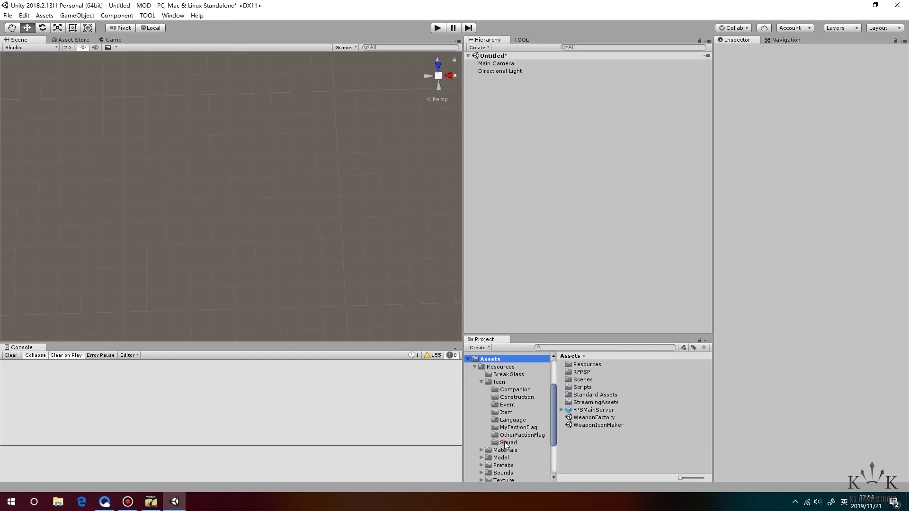
{"action": "left_click", "coordinate": [506, 443]}
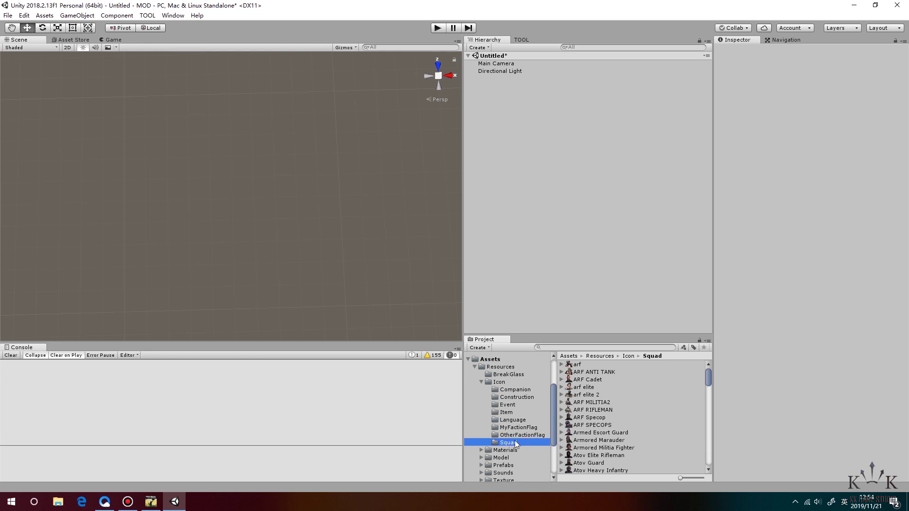
Reveal the Squad icon folder in File Explorer, listing its 270 files.
{"action": "right_click", "coordinate": [514, 440]}
{"action": "left_click", "coordinate": [556, 231]}
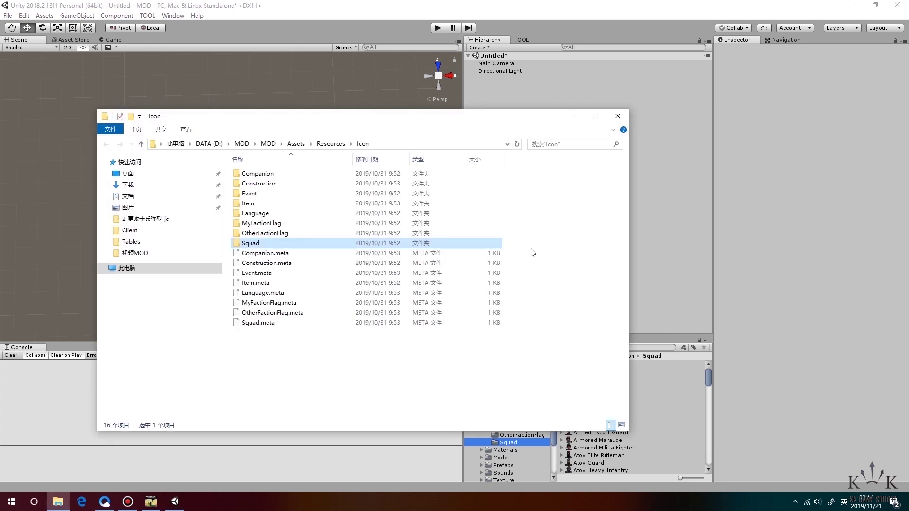
{"action": "double_click", "coordinate": [277, 246]}
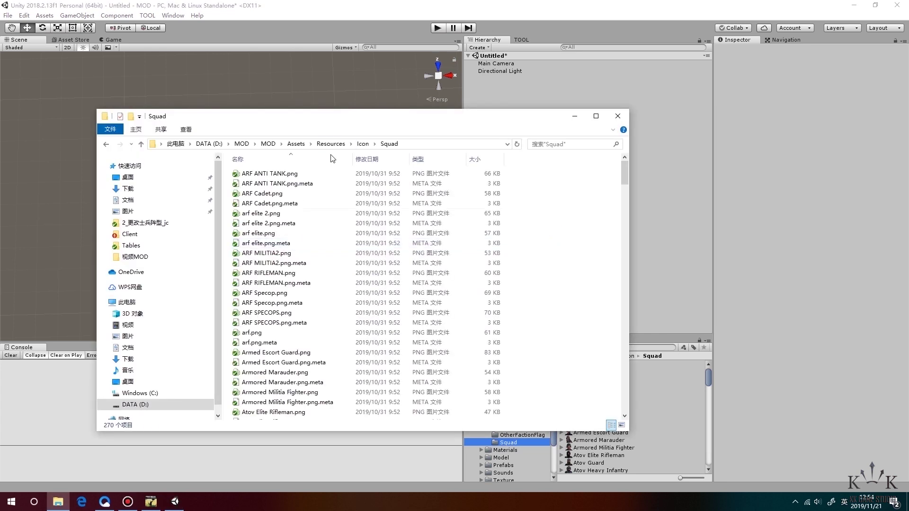
{"action": "left_click_drag", "start_coordinate": [357, 122], "coordinate": [509, 132]}
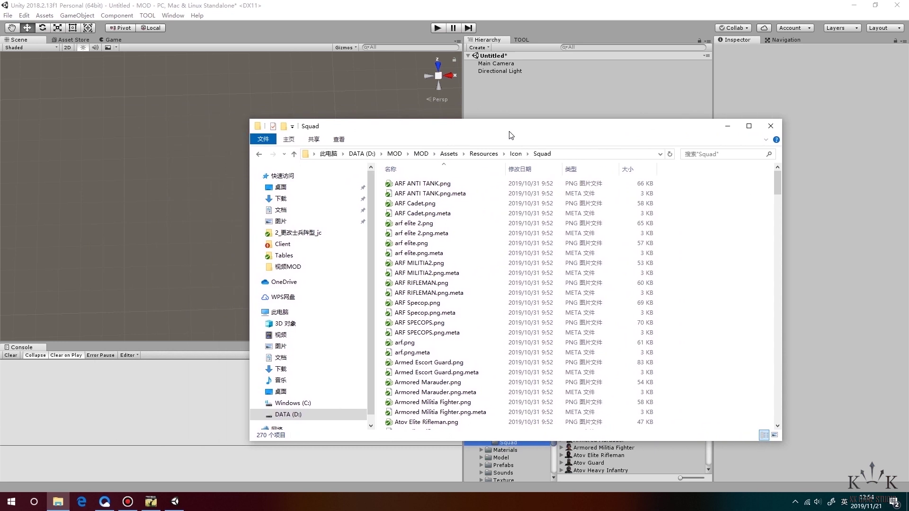
Copy SoliderIcon1.jpg and SoliderIcon2.jpg from the desktop into the Squad folder.
{"action": "left_click", "coordinate": [853, 8]}
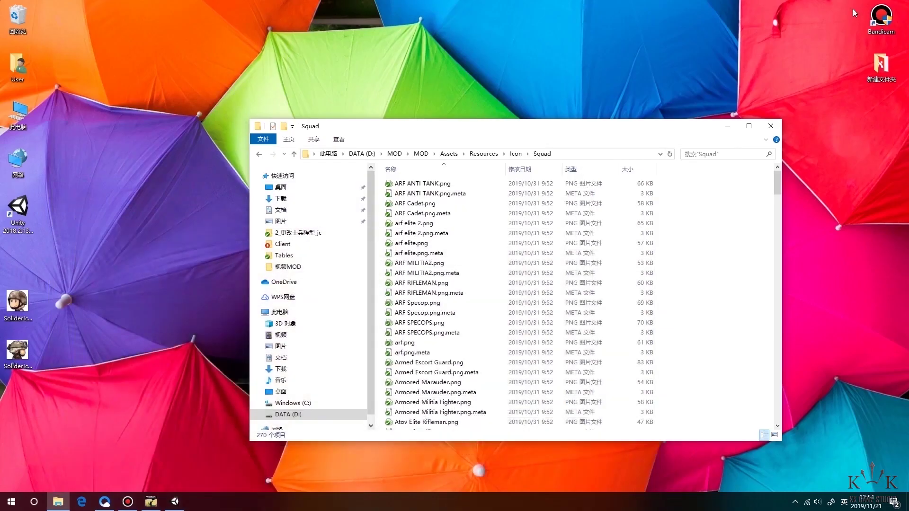
{"action": "left_click", "coordinate": [20, 305]}
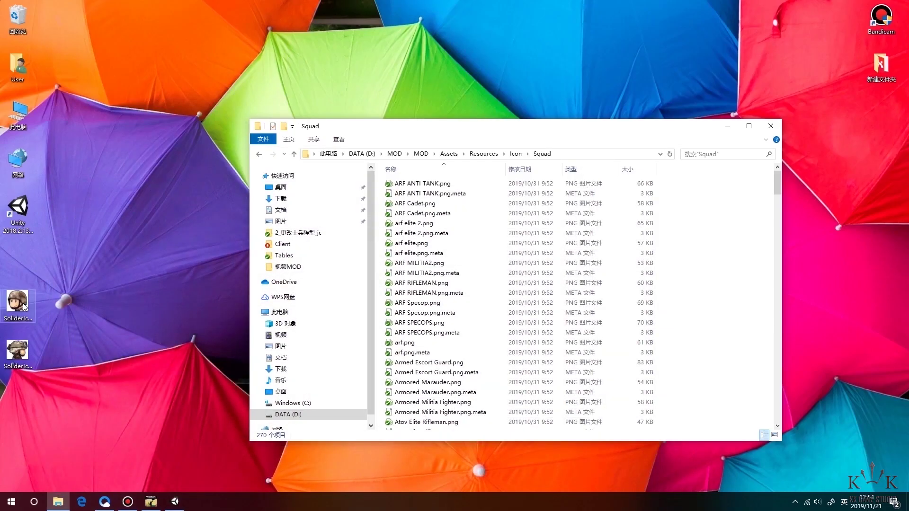
{"action": "left_click", "coordinate": [19, 344]}
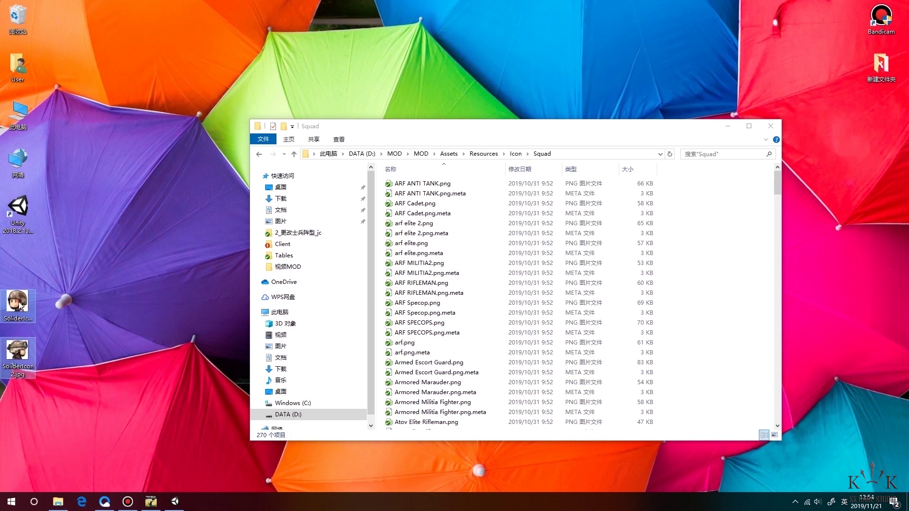
{"action": "left_click_drag", "start_coordinate": [18, 305], "coordinate": [703, 288]}
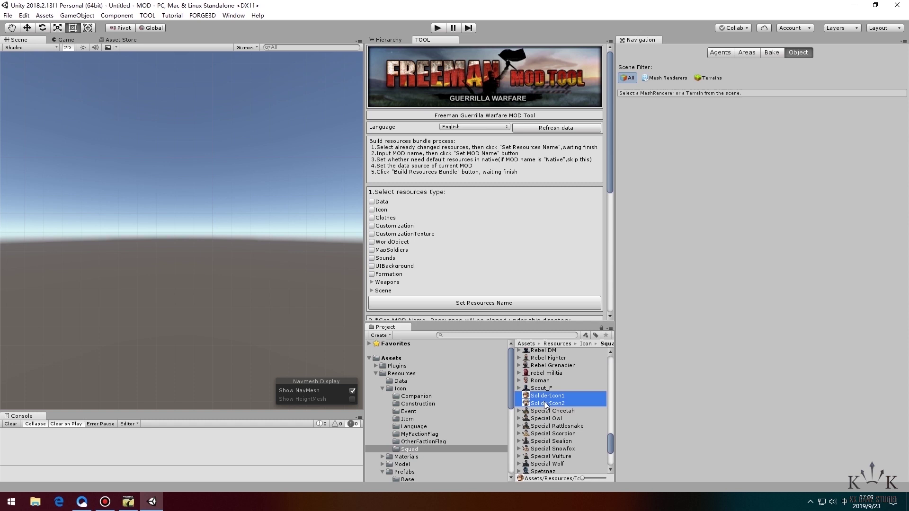
Set the texture type of SoliderIcon1 and SoliderIcon2 to Sprite (2D and UI).
{"action": "left_click", "coordinate": [902, 42]}
{"action": "mouse_move", "coordinate": [820, 90]}
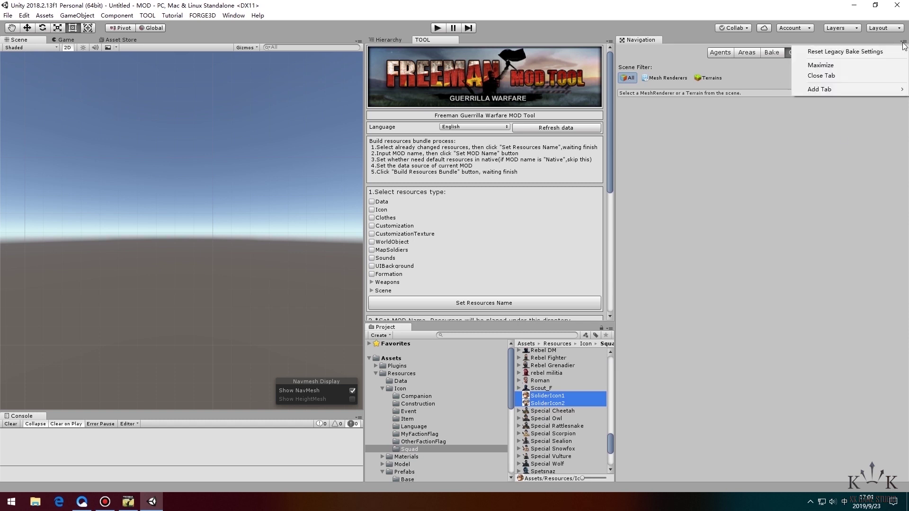
{"action": "left_click", "coordinate": [752, 111]}
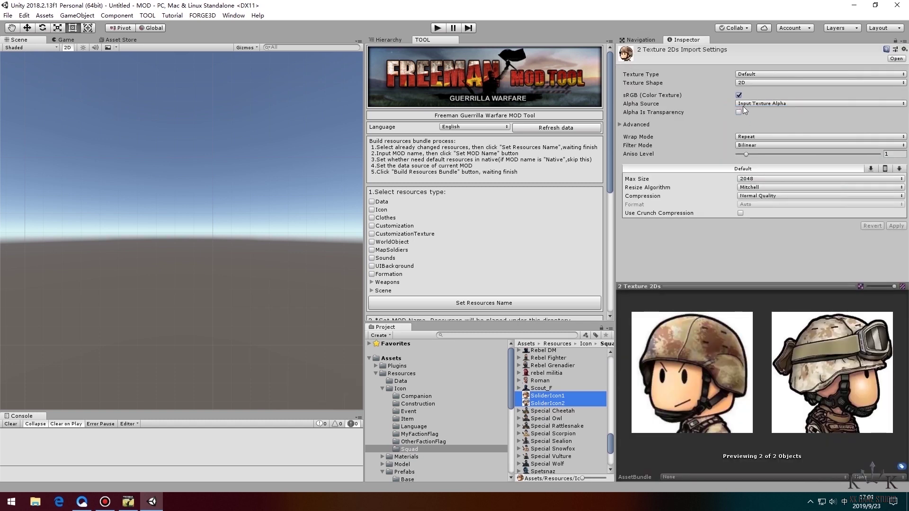
{"action": "left_click", "coordinate": [782, 75]}
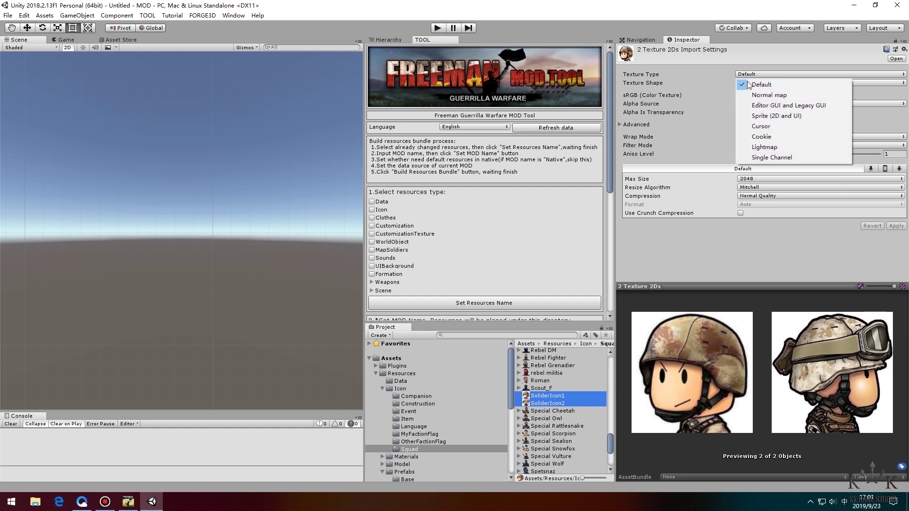
{"action": "left_click", "coordinate": [760, 115]}
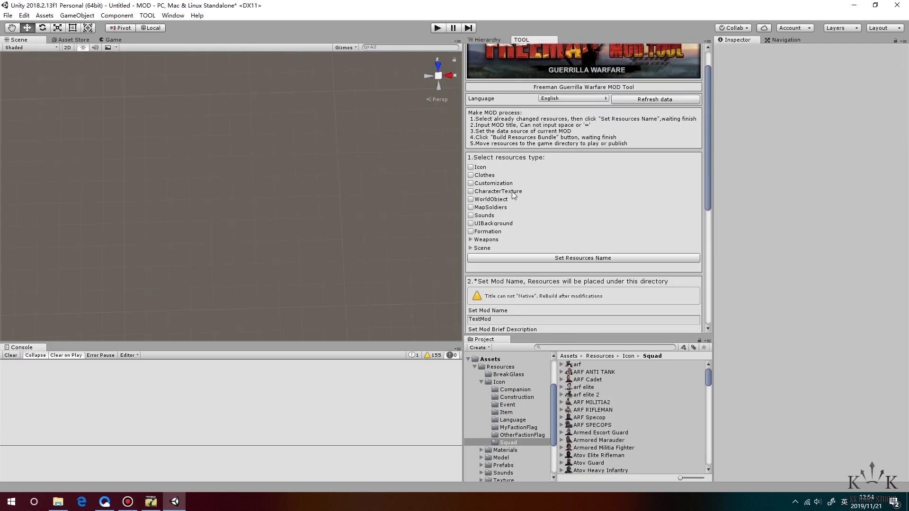
Mark Icon as the changed resource type, confirm resource naming, and begin Set Table Data.
{"action": "left_click", "coordinate": [471, 166]}
{"action": "scroll", "coordinate": [480, 209], "scroll_direction": "down", "scroll_amount": 2}
{"action": "left_click", "coordinate": [549, 203]}
{"action": "left_click", "coordinate": [479, 275]}
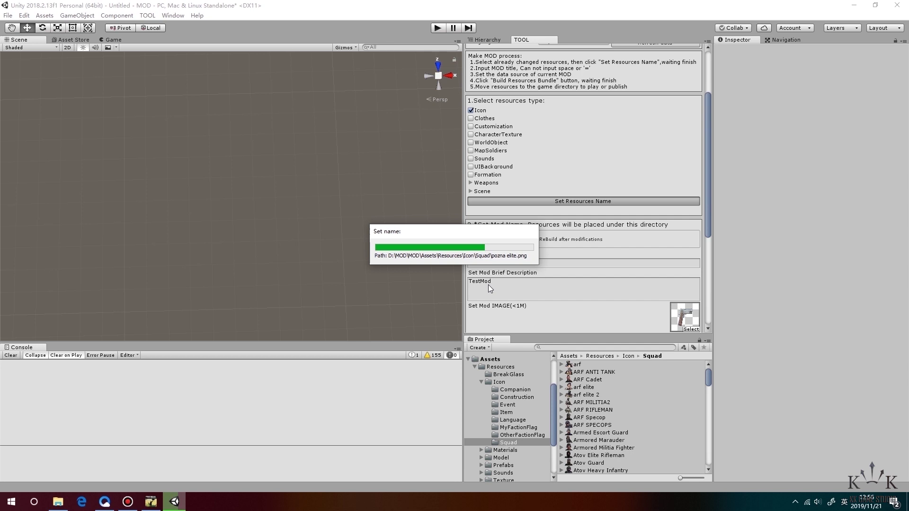
{"action": "scroll", "coordinate": [573, 242], "scroll_direction": "down", "scroll_amount": 5}
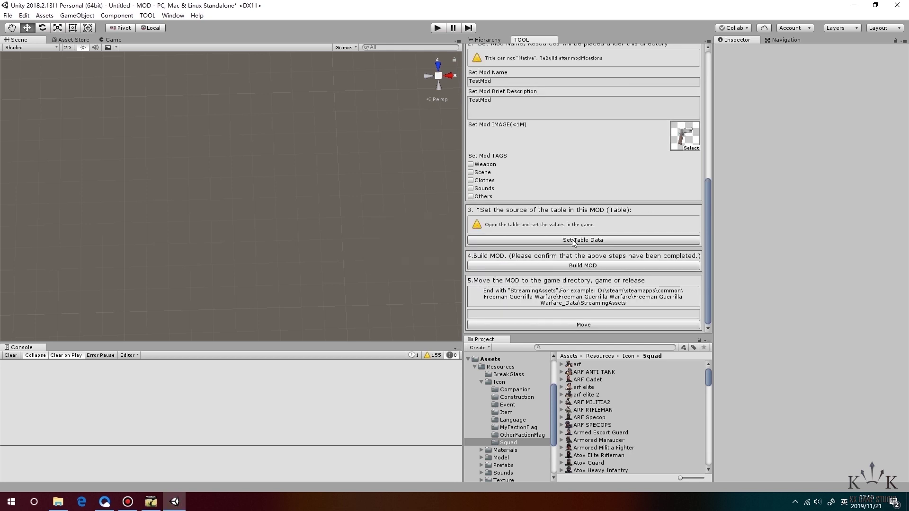
{"action": "left_click", "coordinate": [573, 240]}
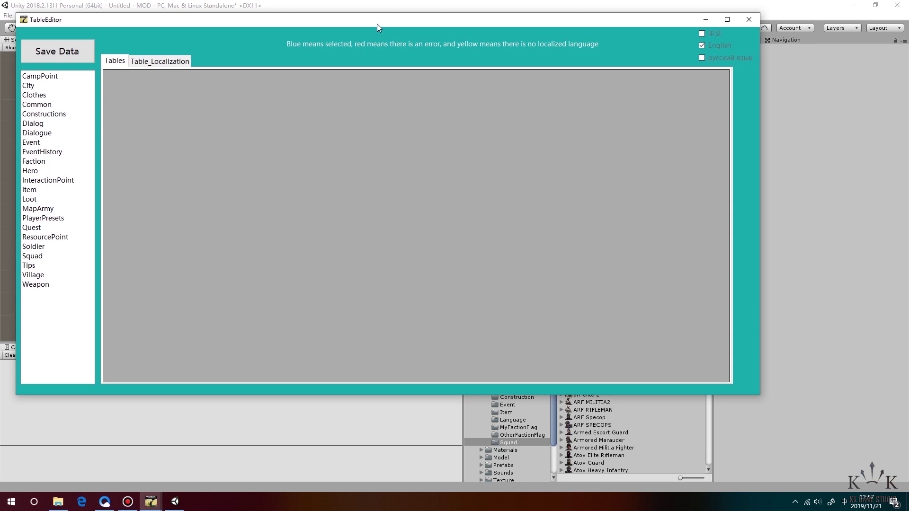
{"action": "left_click_drag", "start_coordinate": [377, 23], "coordinate": [490, 109]}
In the Soldier table, give Anna SoliderIcon1 and Volodimir SoliderIcon2, then save the data.
{"action": "left_click", "coordinate": [147, 331]}
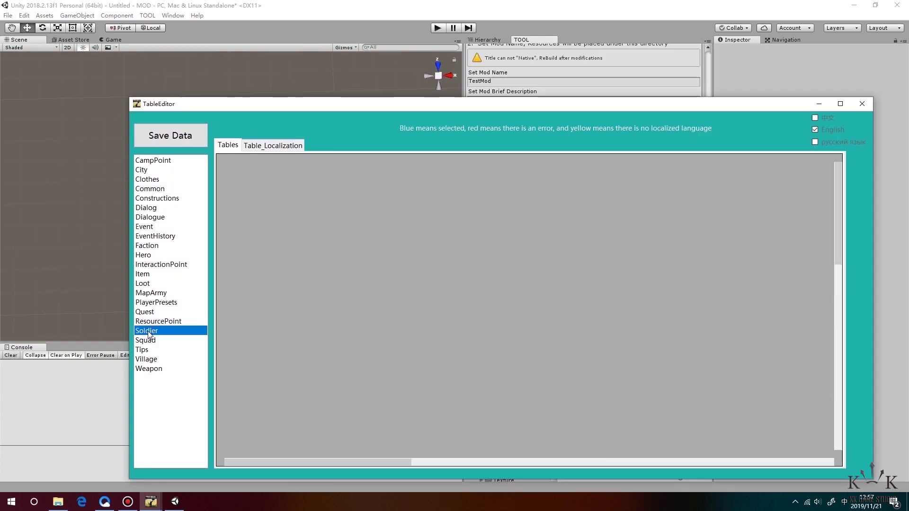
{"action": "scroll", "coordinate": [398, 329], "scroll_direction": "down", "scroll_amount": 10}
{"action": "scroll", "coordinate": [398, 328], "scroll_direction": "down", "scroll_amount": 6}
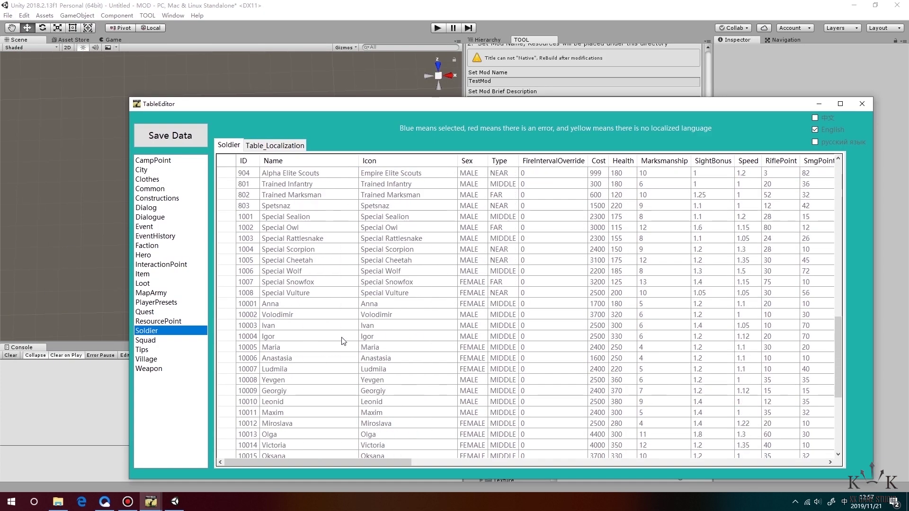
{"action": "double_click", "coordinate": [387, 304]}
{"action": "type", "text": "Solider"}
{"action": "type", "text": "lc"}
{"action": "left_click", "coordinate": [389, 319]}
{"action": "type", "text": "S"}
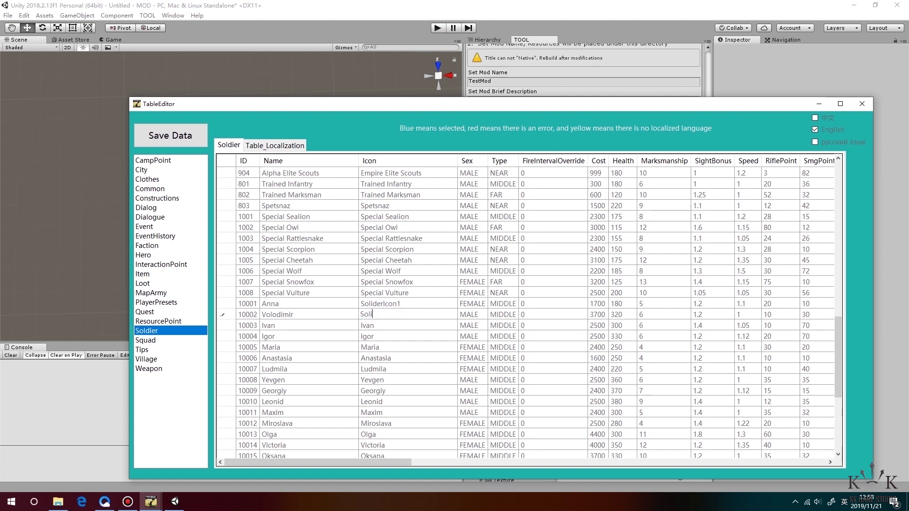
{"action": "type", "text": "2"}
{"action": "key", "text": "Return"}
{"action": "left_click", "coordinate": [146, 137]}
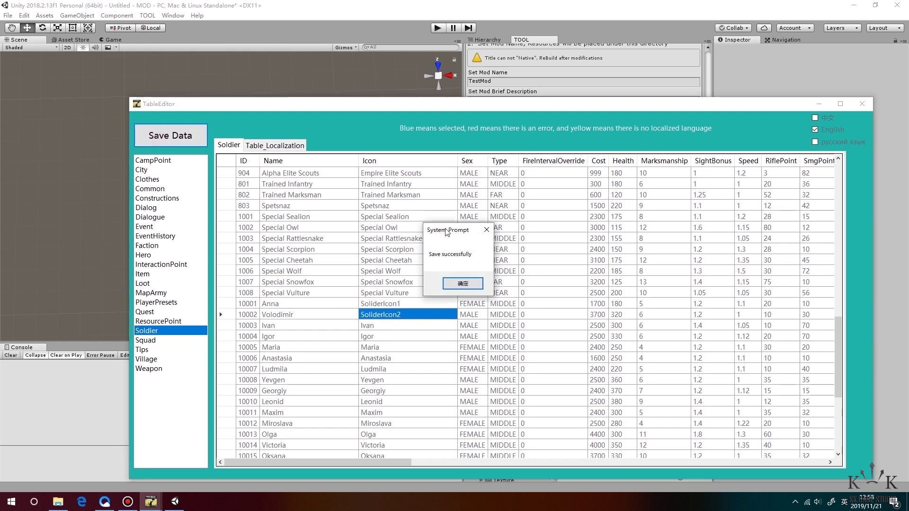
{"action": "left_click", "coordinate": [463, 283]}
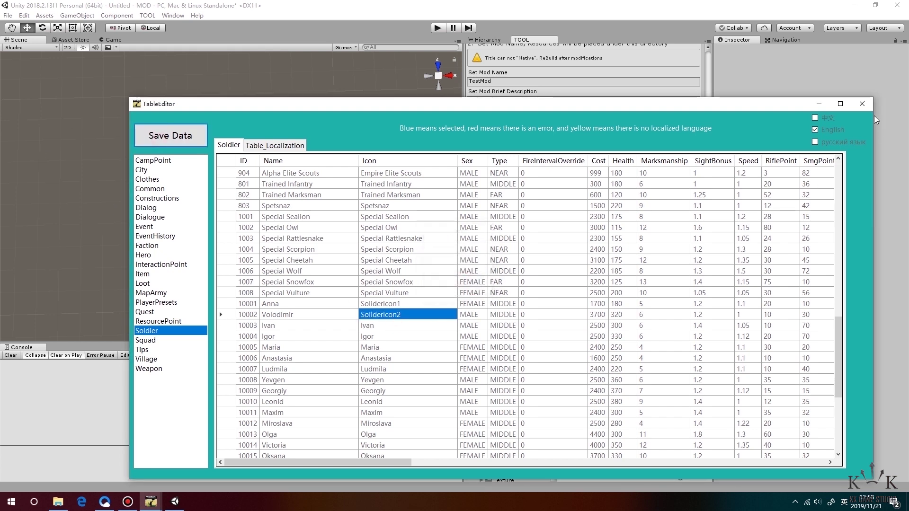
Close TableEditor, then build the TestMod mod and confirm packing.
{"action": "left_click", "coordinate": [861, 104]}
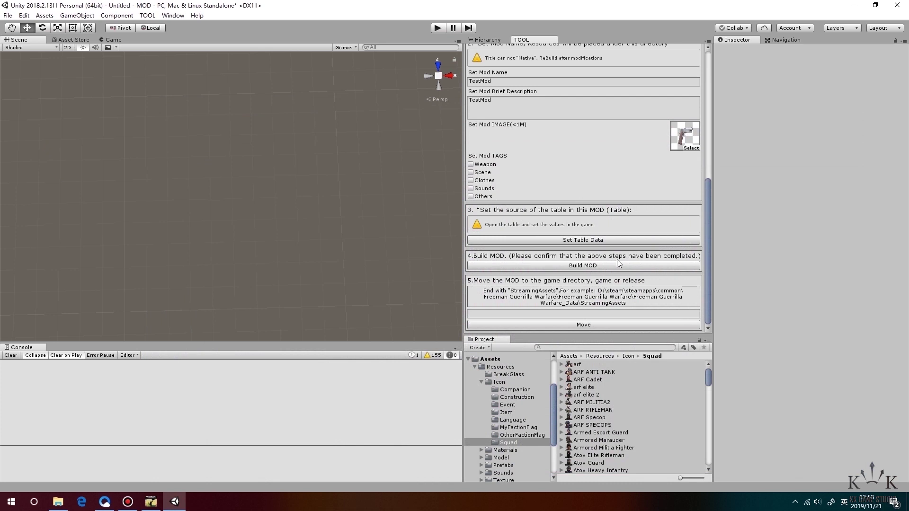
{"action": "left_click", "coordinate": [584, 267]}
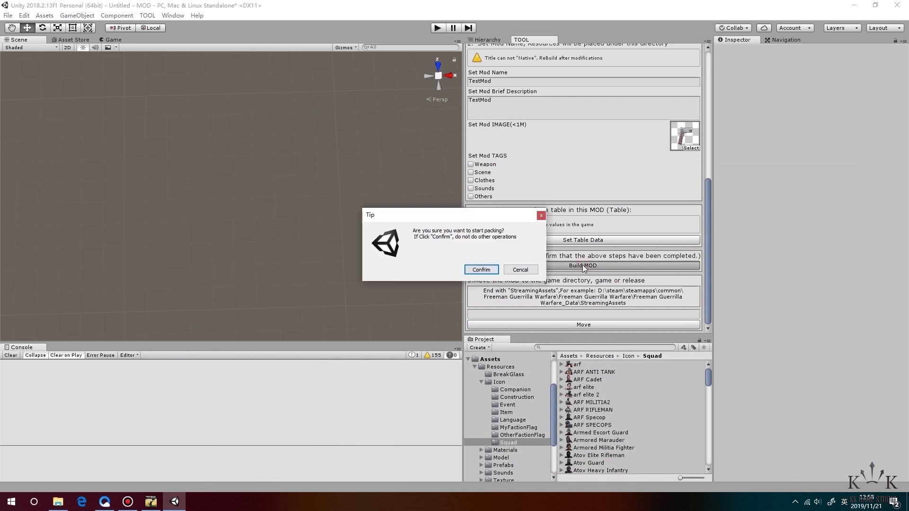
{"action": "left_click", "coordinate": [474, 271]}
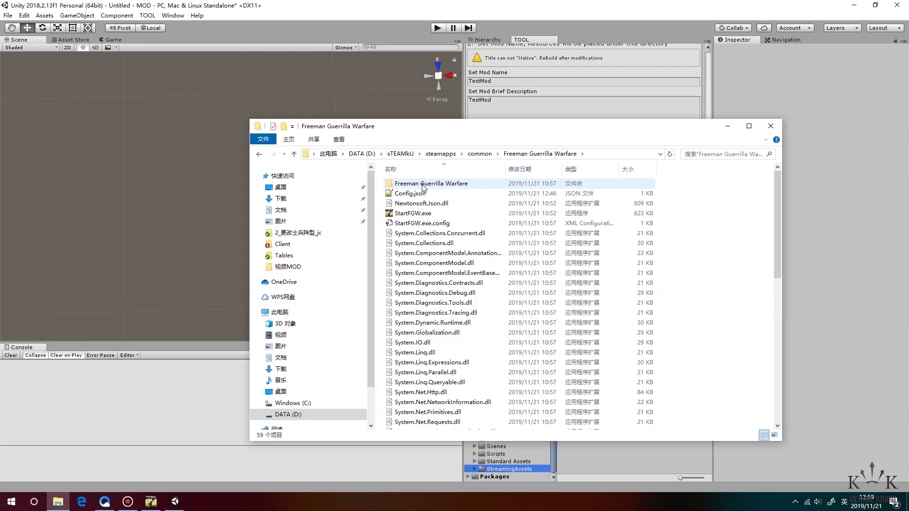
Browse to Freeman Guerrilla Warfare_Data\StreamingAssets in File Explorer.
{"action": "double_click", "coordinate": [425, 183]}
{"action": "left_click", "coordinate": [422, 184]}
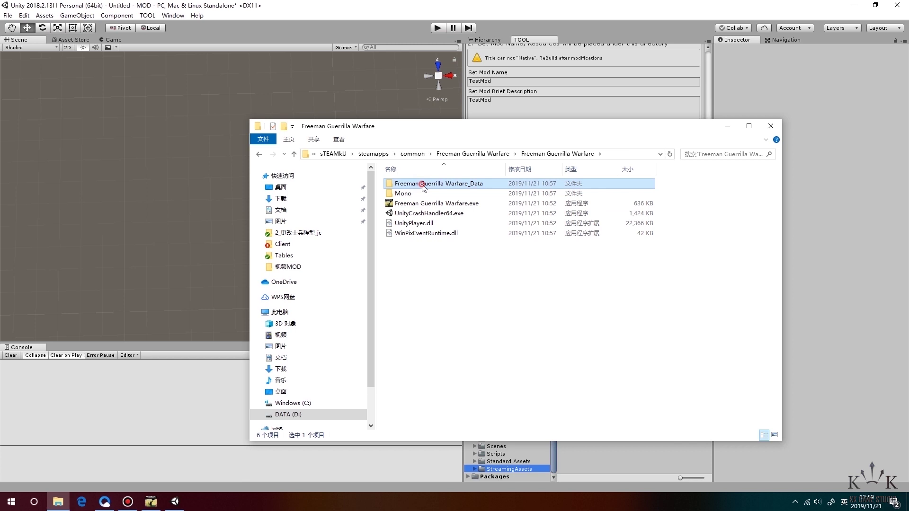
{"action": "double_click", "coordinate": [423, 184]}
{"action": "double_click", "coordinate": [421, 213]}
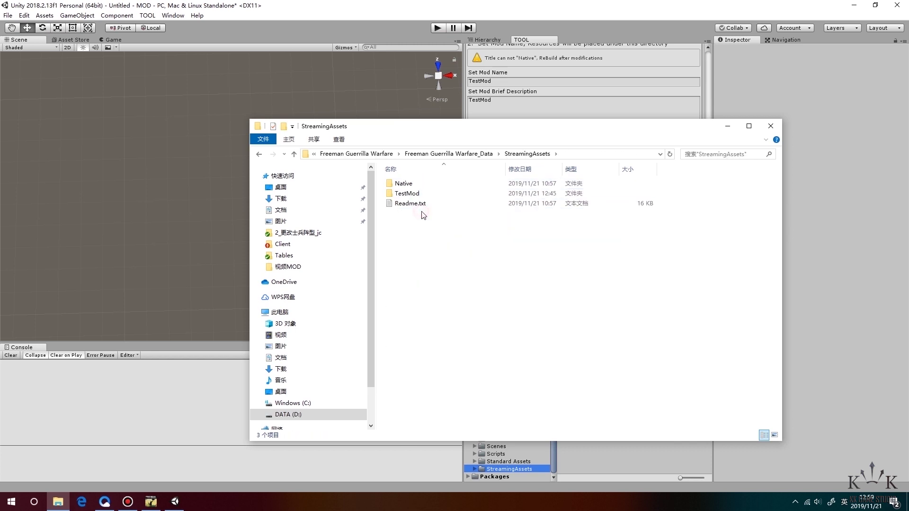
Move the built mod into StreamingAssets, then check Volodimir's new cartoon portrait in-game.
{"action": "left_click", "coordinate": [588, 154]}
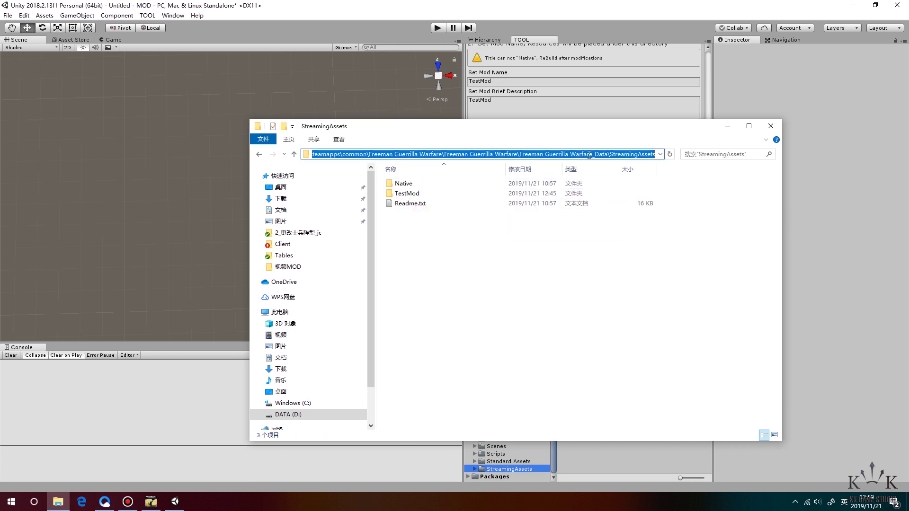
{"action": "key", "text": "alt+Tab"}
{"action": "left_click", "coordinate": [534, 314]}
{"action": "key", "text": "ctrl+v"}
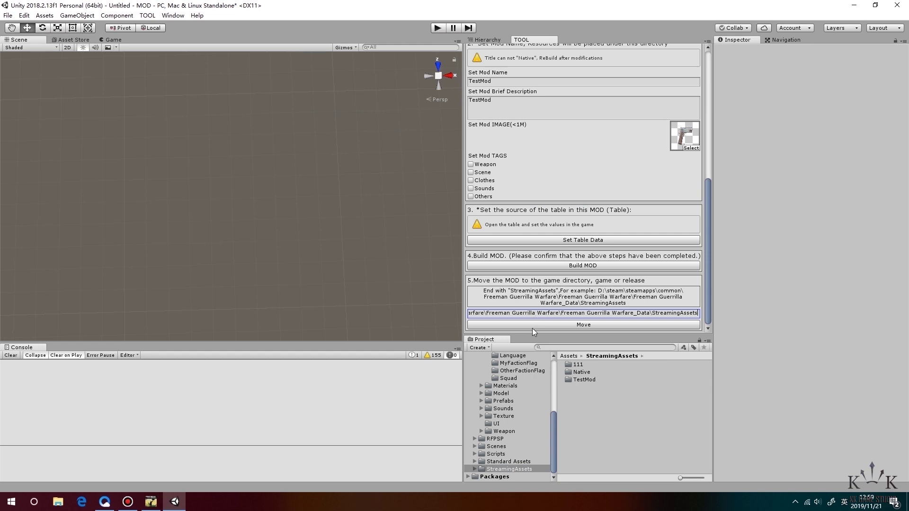
{"action": "left_click", "coordinate": [548, 325]}
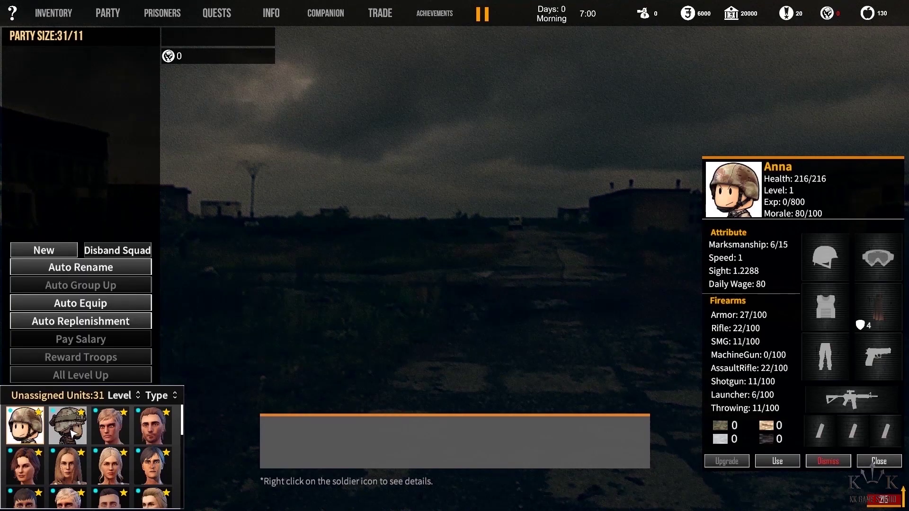
{"action": "right_click", "coordinate": [71, 432]}
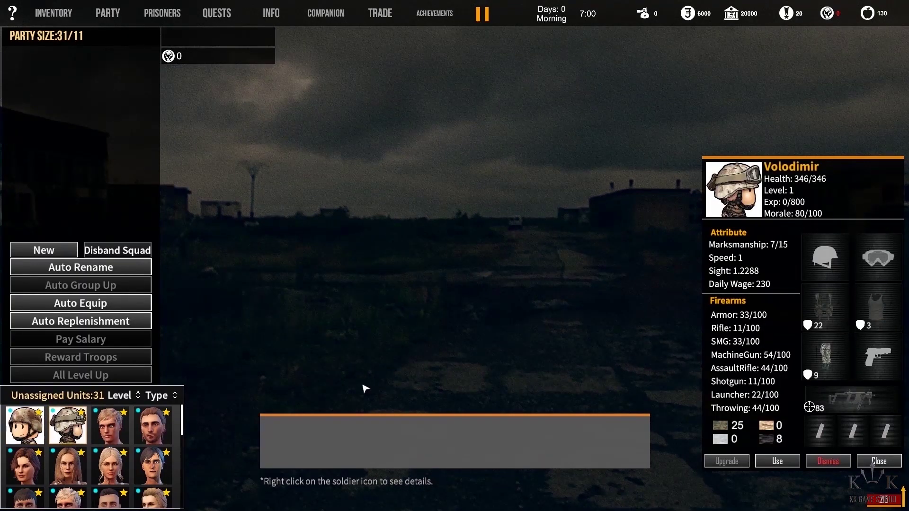